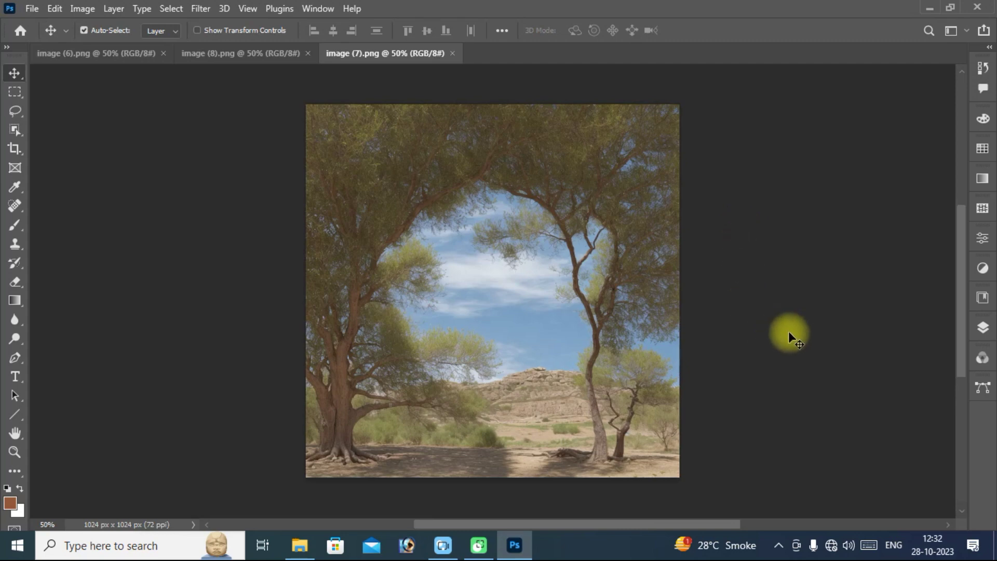
In Photoshop, view image (8).png, then switch to the lake and mountain image (6).png.
{"action": "left_click", "coordinate": [270, 53]}
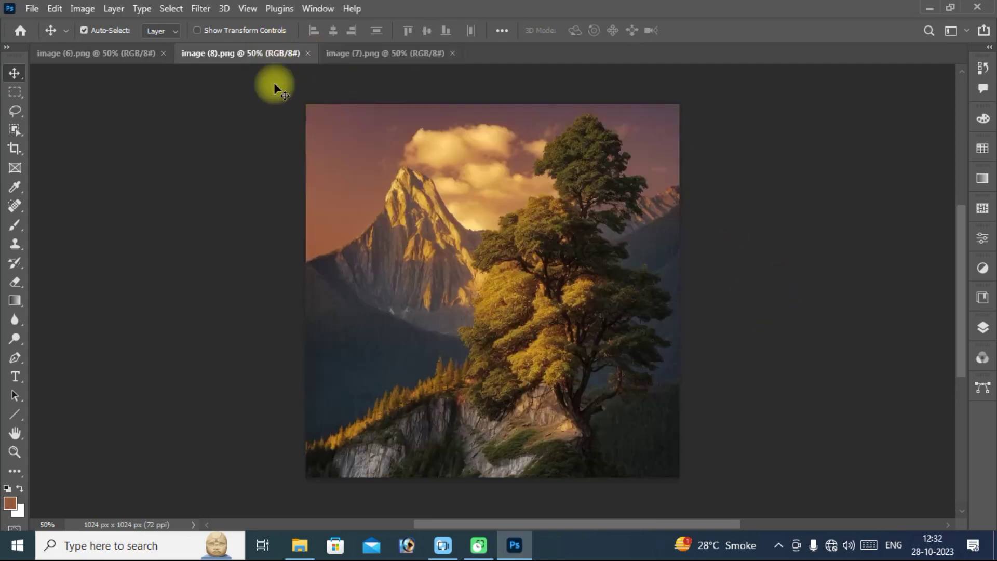
{"action": "left_click", "coordinate": [113, 53]}
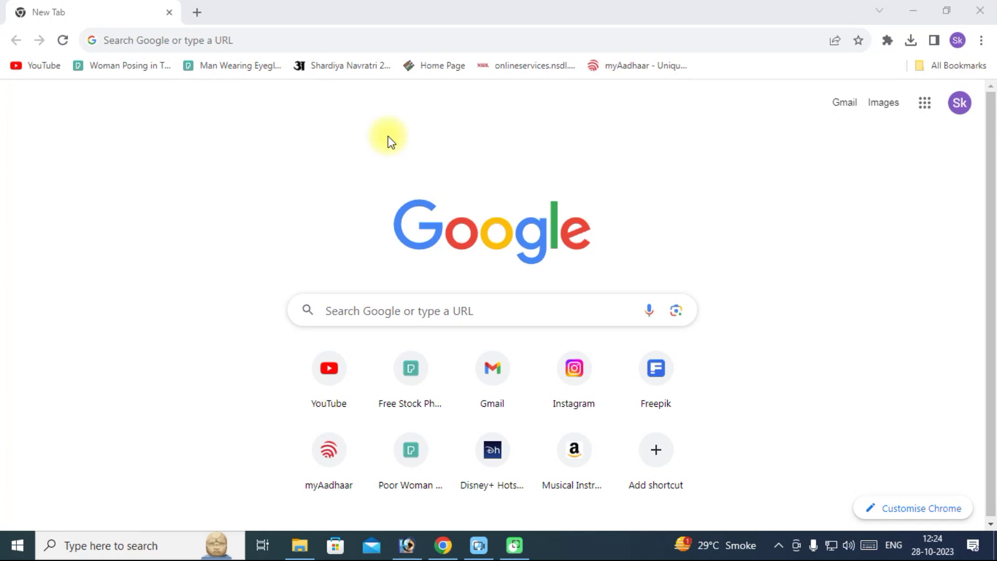
Google 'hugging face' in Chrome and open the huggingface.co homepage from the results.
{"action": "left_click", "coordinate": [235, 41]}
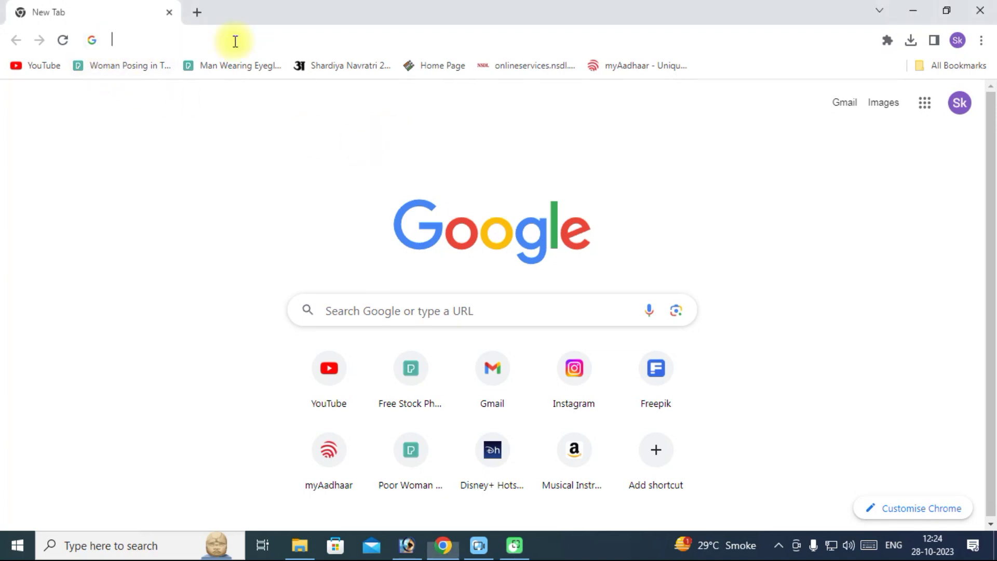
{"action": "type", "text": "hunging"}
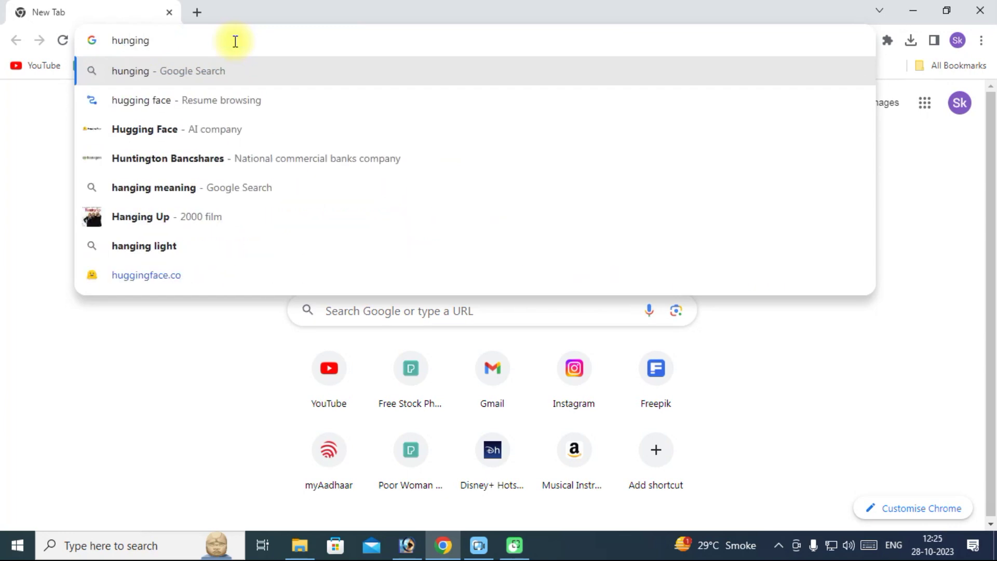
{"action": "key", "text": "Down"}
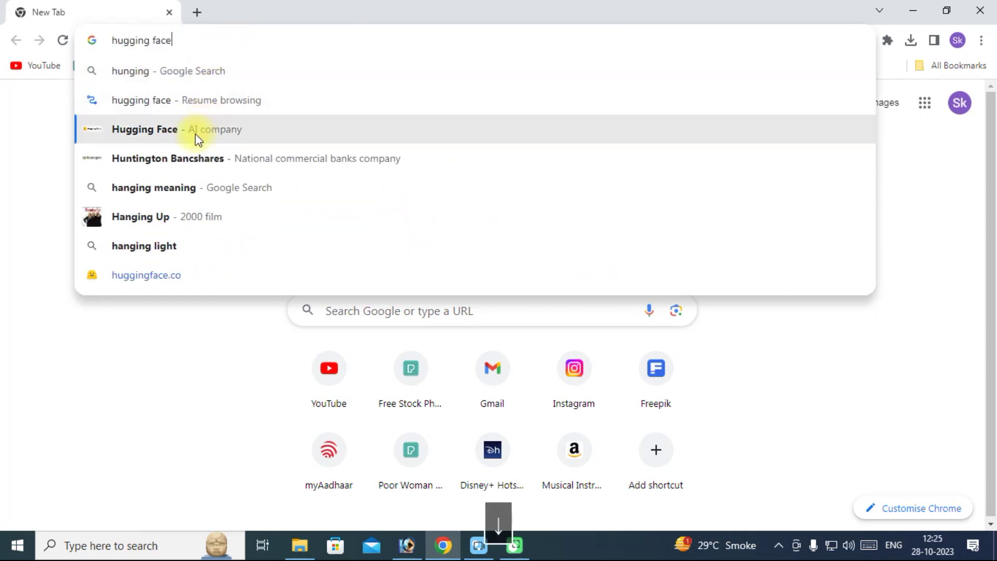
{"action": "left_click", "coordinate": [179, 139]}
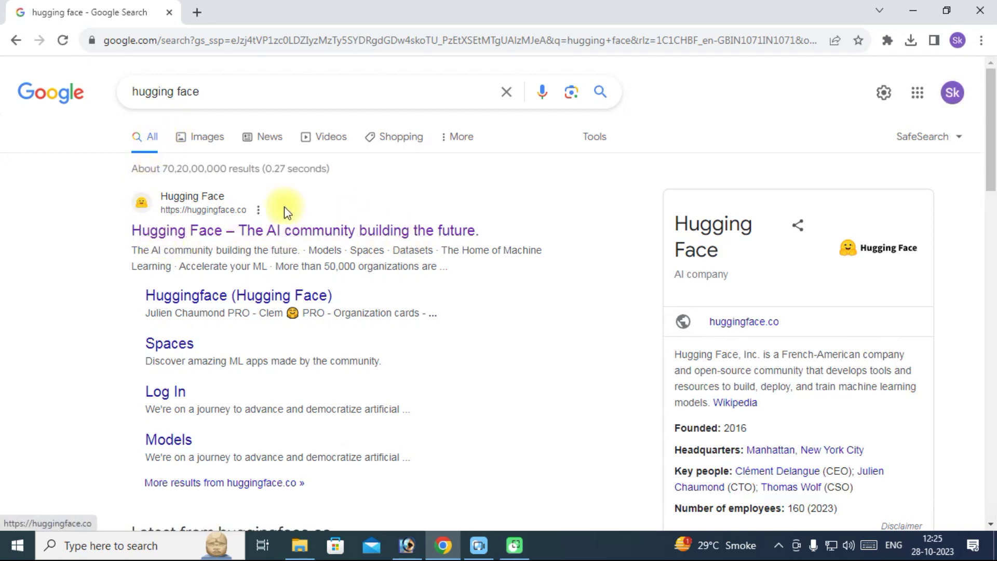
{"action": "left_click", "coordinate": [280, 234]}
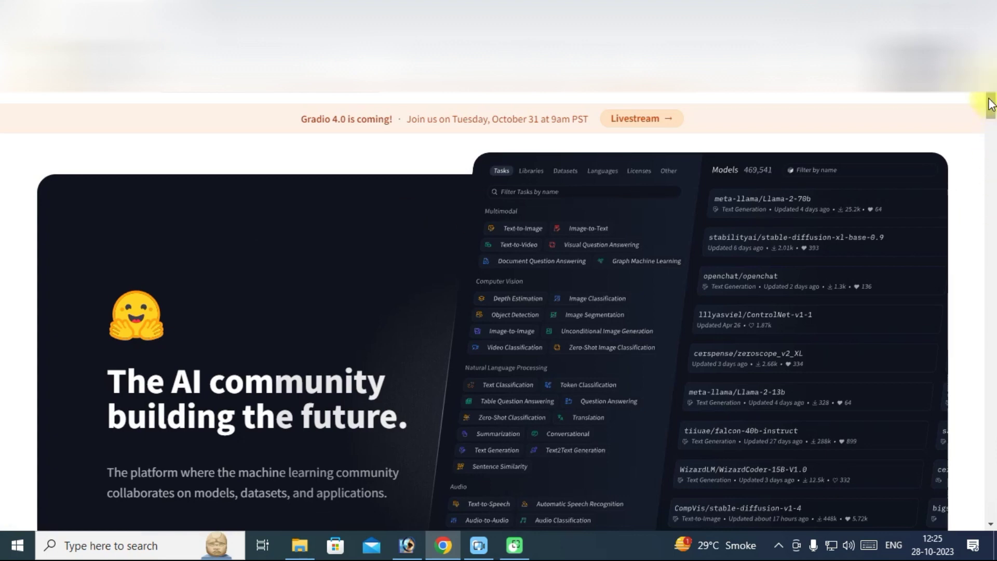
Open the IllusionDiffusion space and upload the sss portrait photo as the input illusion.
{"action": "left_click_drag", "start_coordinate": [990, 104], "coordinate": [991, 156]}
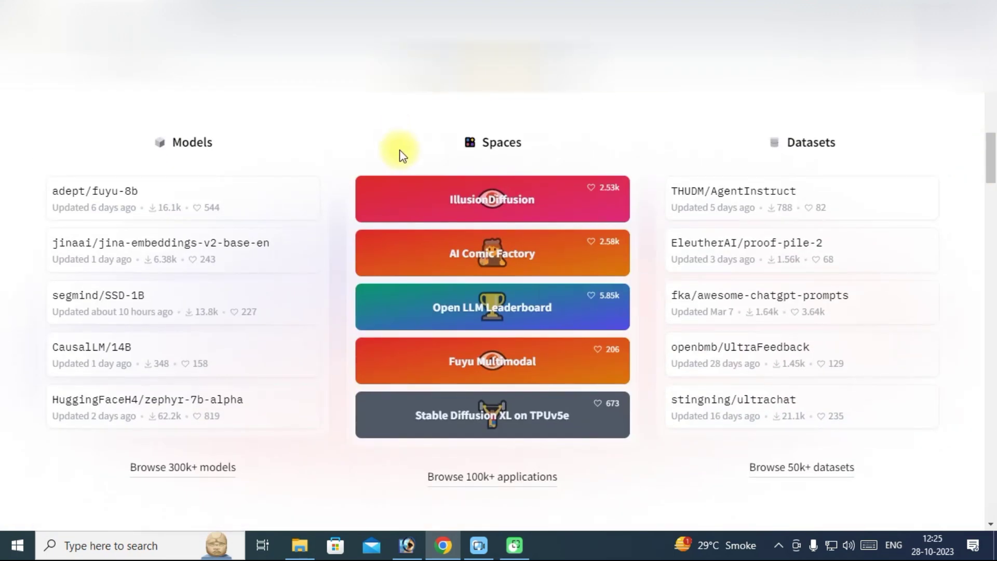
{"action": "left_click", "coordinate": [518, 202]}
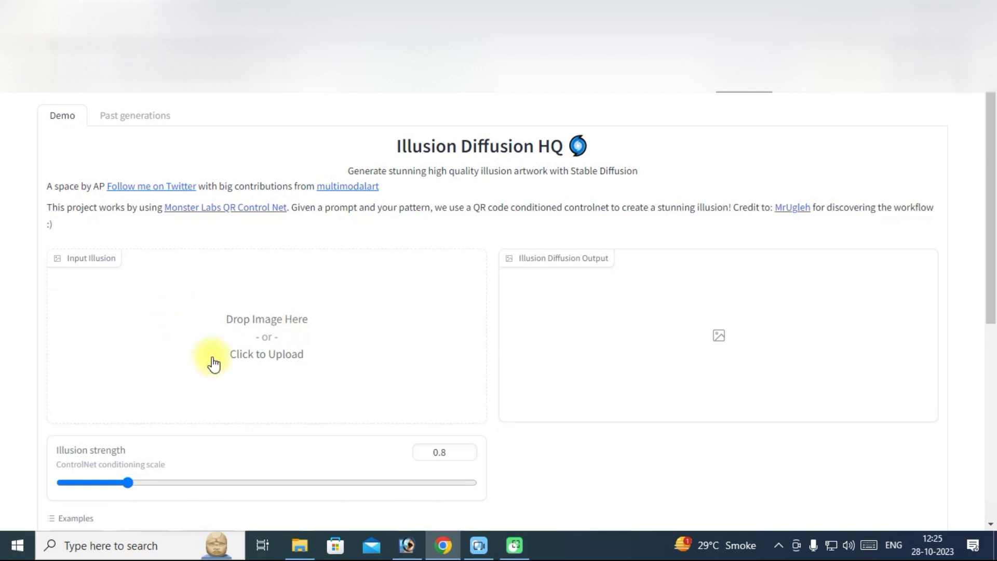
{"action": "left_click", "coordinate": [264, 319]}
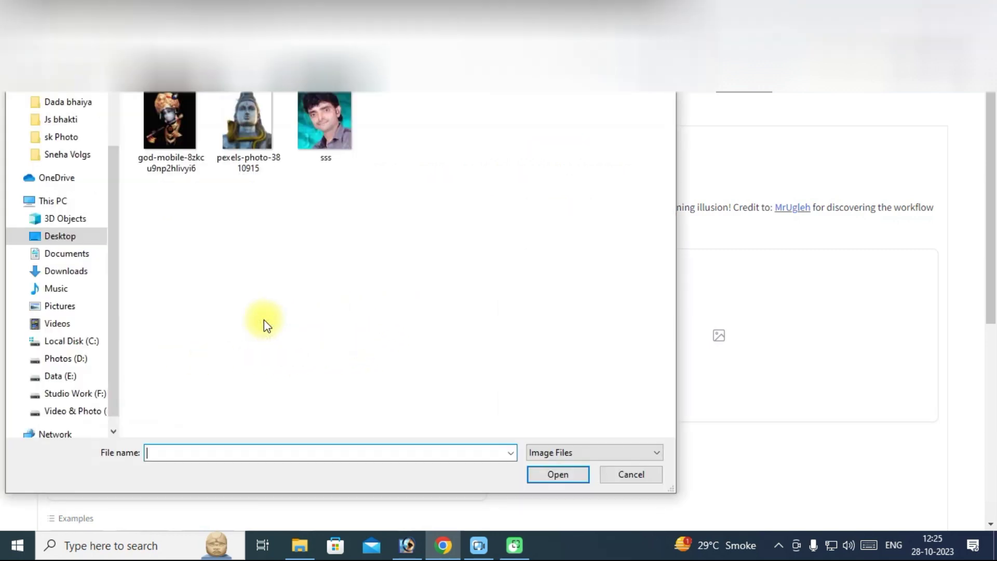
{"action": "double_click", "coordinate": [323, 119]}
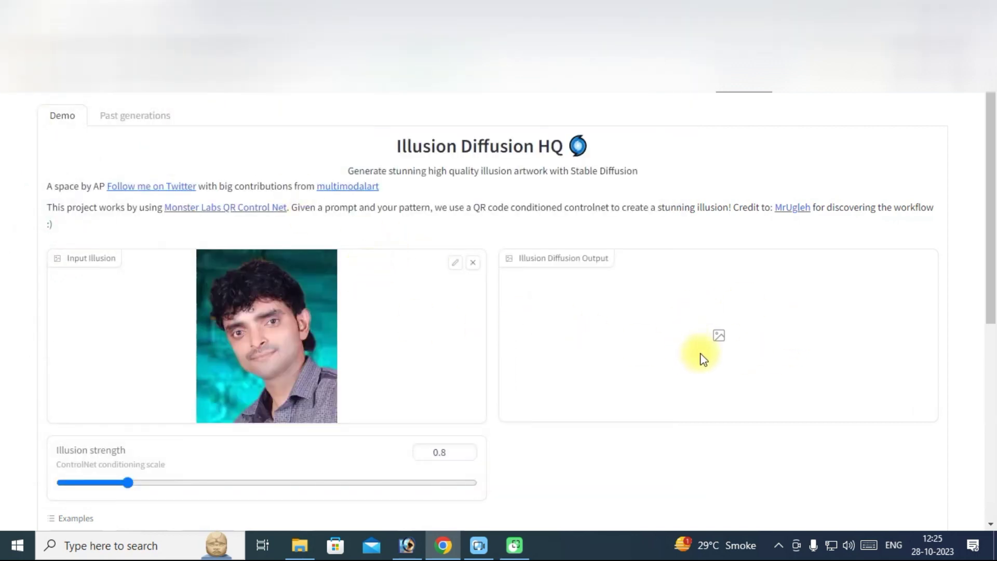
Set the illusion strength to 1.
{"action": "mouse_move", "coordinate": [439, 452]}
{"action": "double_click", "coordinate": [446, 453]}
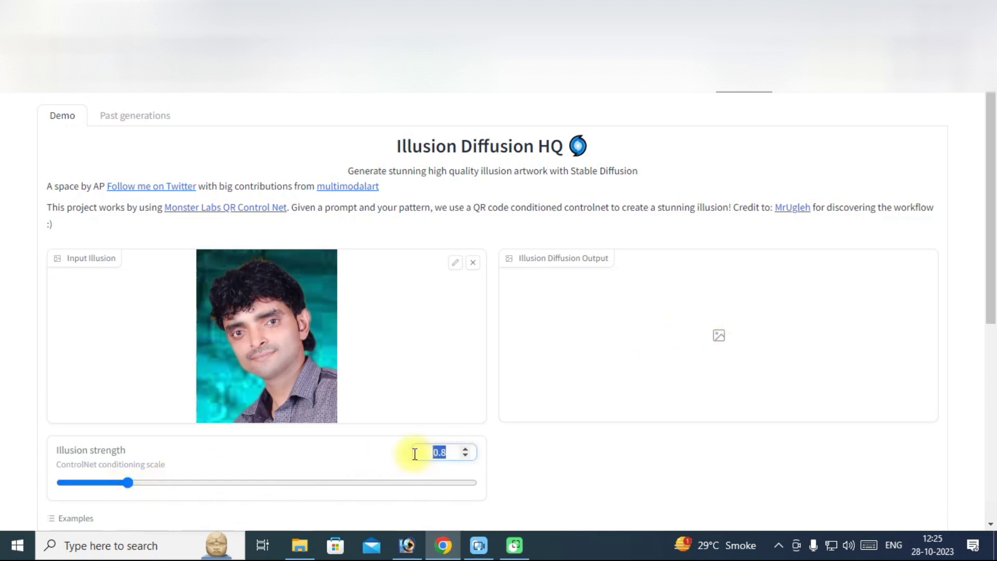
{"action": "type", "text": "1"}
{"action": "left_click_drag", "start_coordinate": [989, 237], "coordinate": [992, 385]}
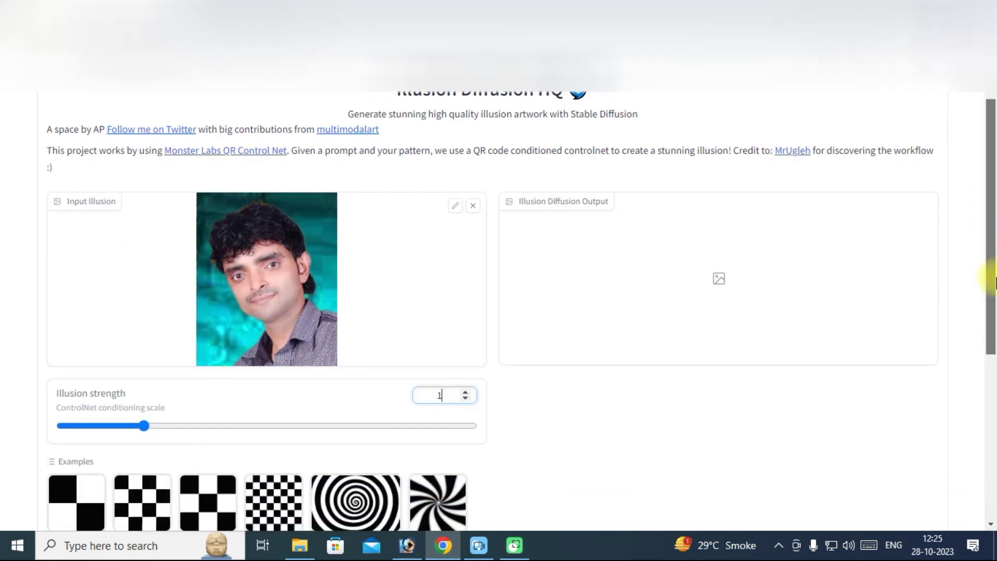
{"action": "scroll", "coordinate": [151, 374], "scroll_direction": "down", "scroll_amount": 1}
Enter the prompt 'vilagge with tree' and change the negative prompt to 'High quality'.
{"action": "left_click", "coordinate": [74, 326]}
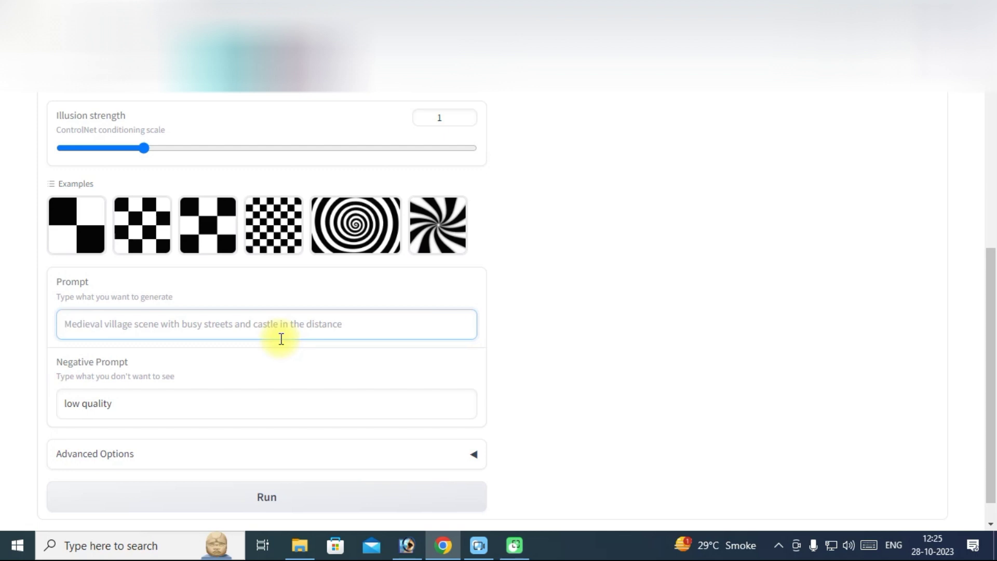
{"action": "type", "text": "Vgge "}
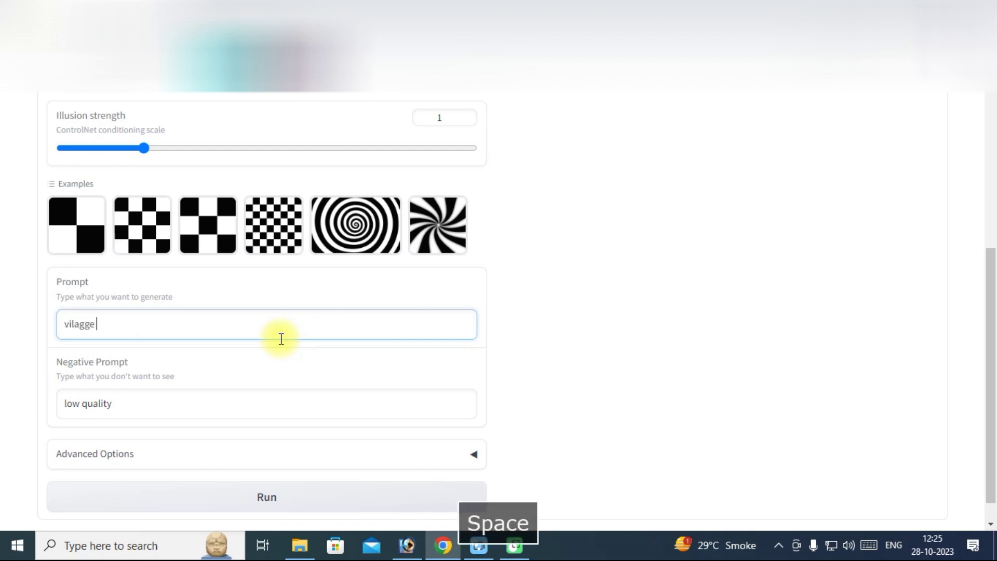
{"action": "type", "text": "with "}
{"action": "type", "text": "tree"}
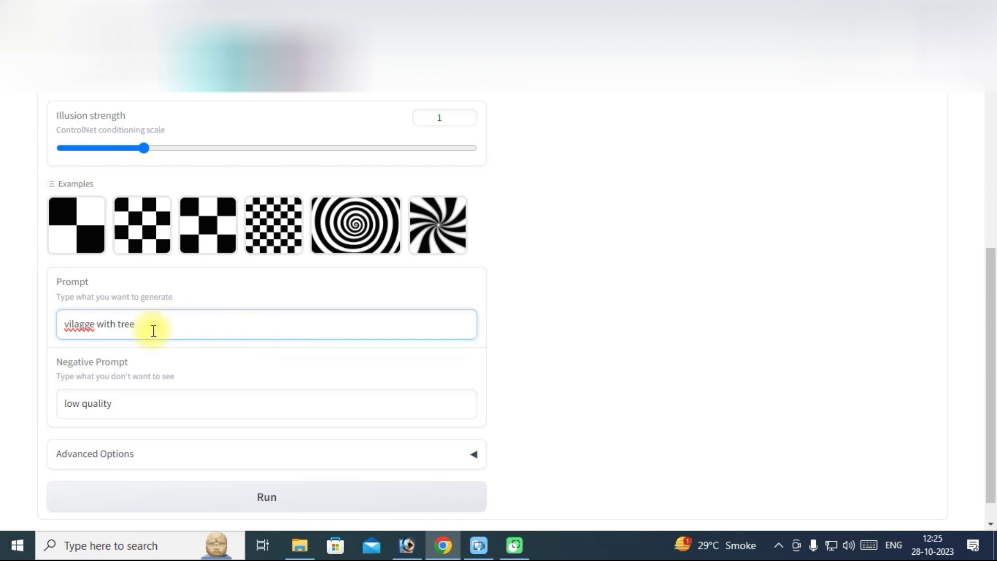
{"action": "left_click_drag", "start_coordinate": [79, 405], "coordinate": [60, 406]}
{"action": "type", "text": "High"}
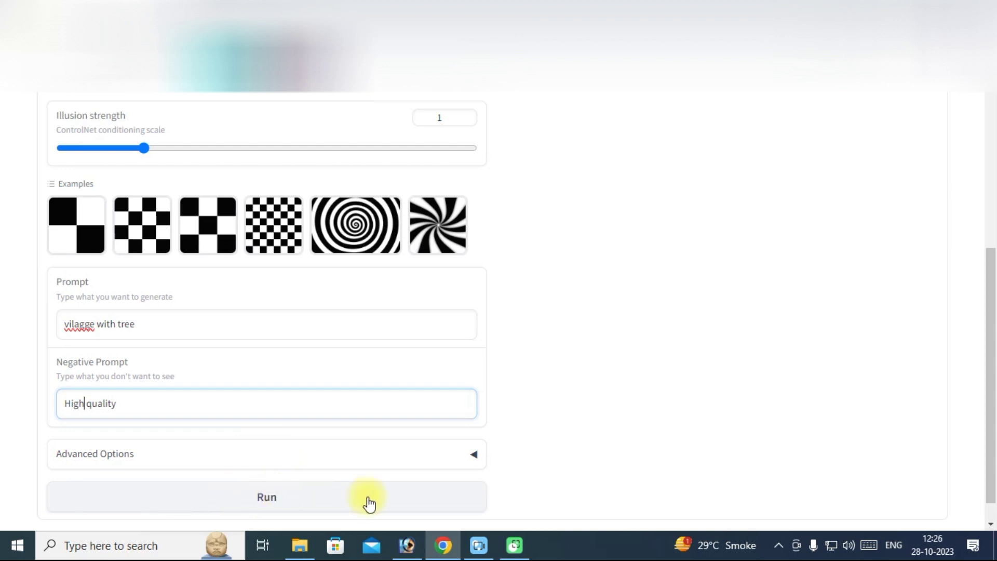
Run the village-with-tree generation and wait for the tree-framed village output.
{"action": "left_click", "coordinate": [260, 500]}
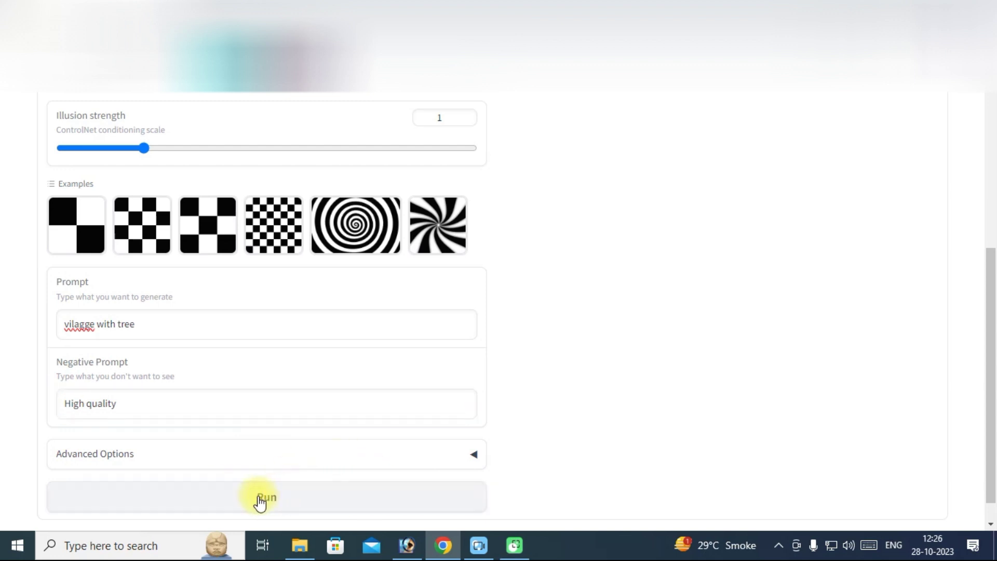
{"action": "mouse_move", "coordinate": [991, 340]}
{"action": "left_mouse_down"}
{"action": "mouse_move", "coordinate": [994, 217]}
{"action": "mouse_move", "coordinate": [952, 163]}
{"action": "left_mouse_up"}
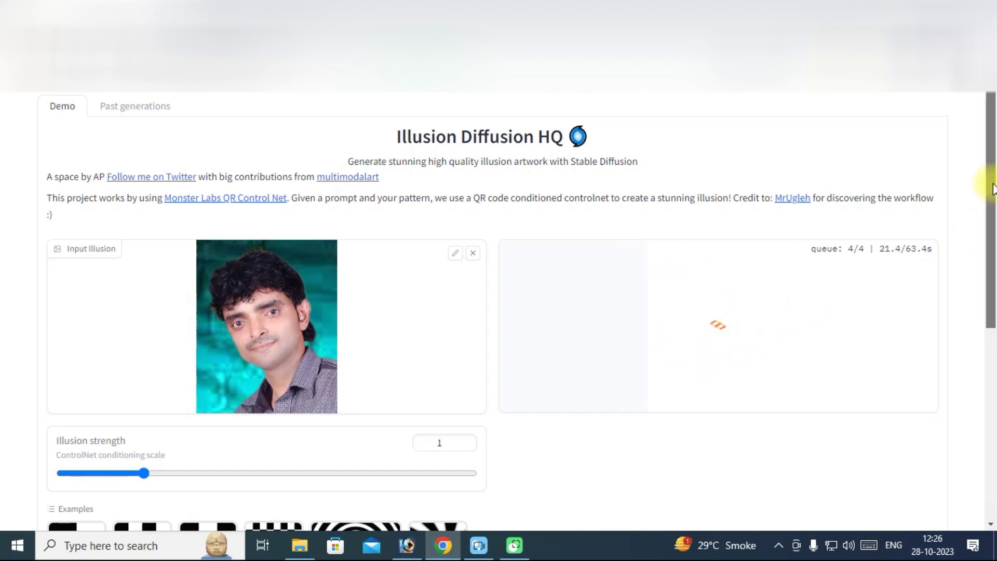
{"action": "scroll", "coordinate": [993, 221], "scroll_direction": "down", "scroll_amount": 1}
{"action": "left_click_drag", "start_coordinate": [993, 221], "coordinate": [986, 378]}
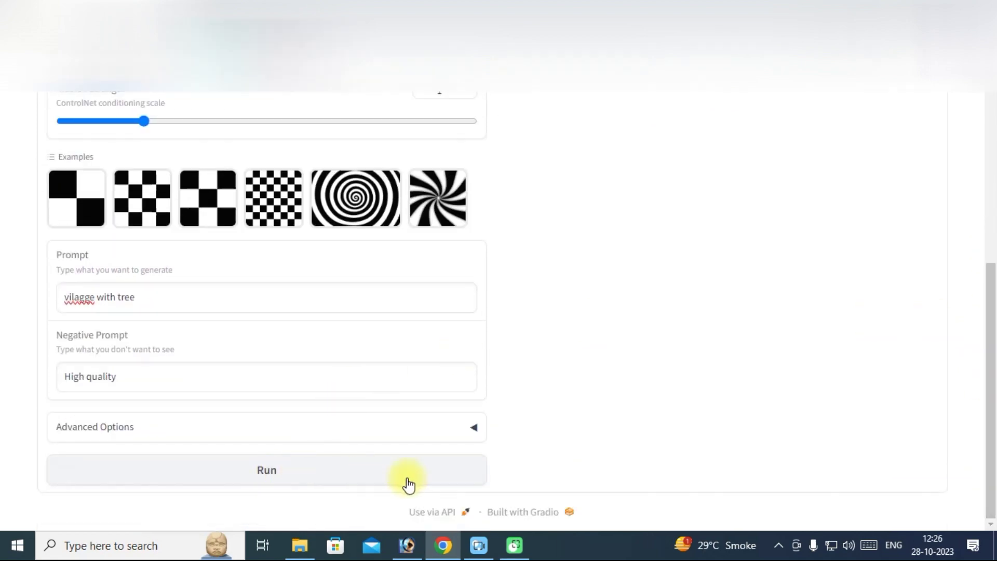
{"action": "mouse_move", "coordinate": [989, 390]}
{"action": "left_mouse_down"}
{"action": "mouse_move", "coordinate": [994, 215]}
{"action": "mouse_move", "coordinate": [992, 409]}
{"action": "left_mouse_up"}
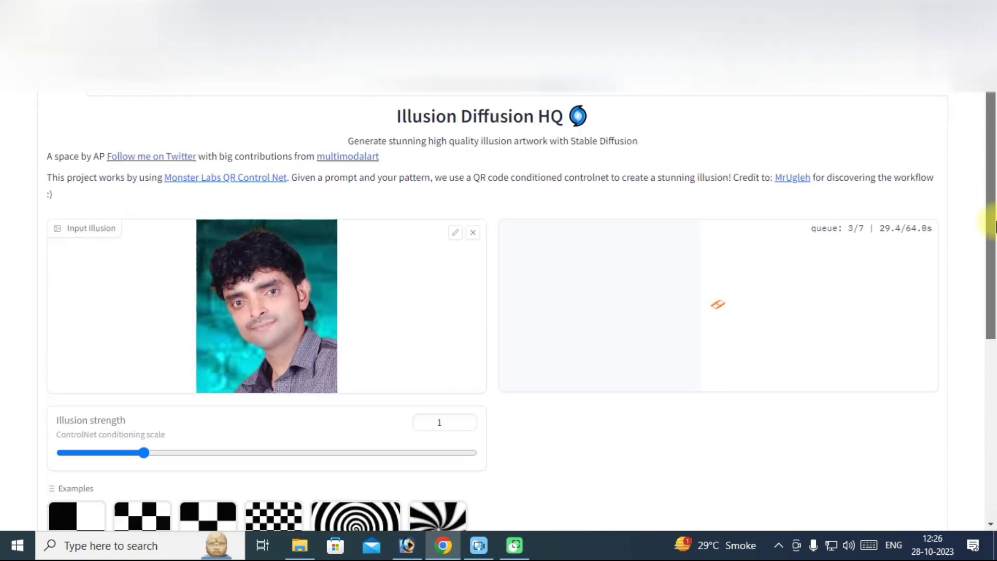
{"action": "left_click", "coordinate": [274, 460]}
{"action": "left_click_drag", "start_coordinate": [983, 338], "coordinate": [993, 117]}
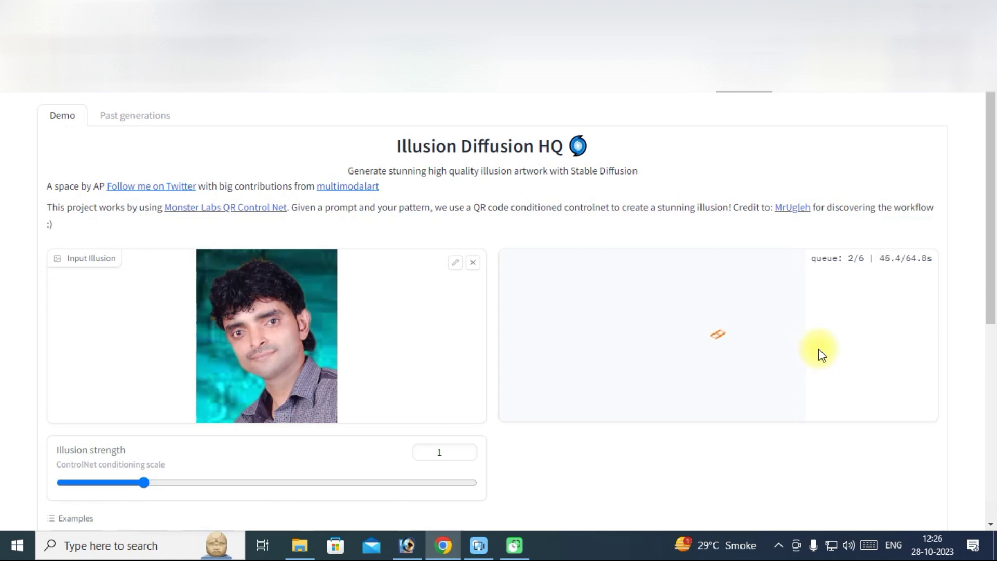
{"action": "left_click_drag", "start_coordinate": [994, 141], "coordinate": [993, 259]}
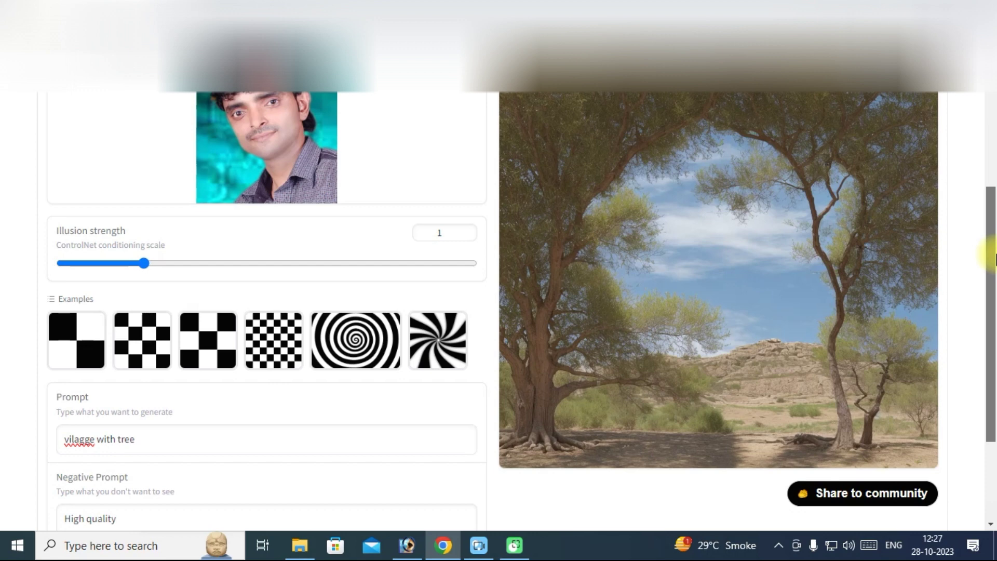
Download the tree-arch landscape output image, then view the Past generations tab.
{"action": "left_click_drag", "start_coordinate": [993, 260], "coordinate": [993, 240]}
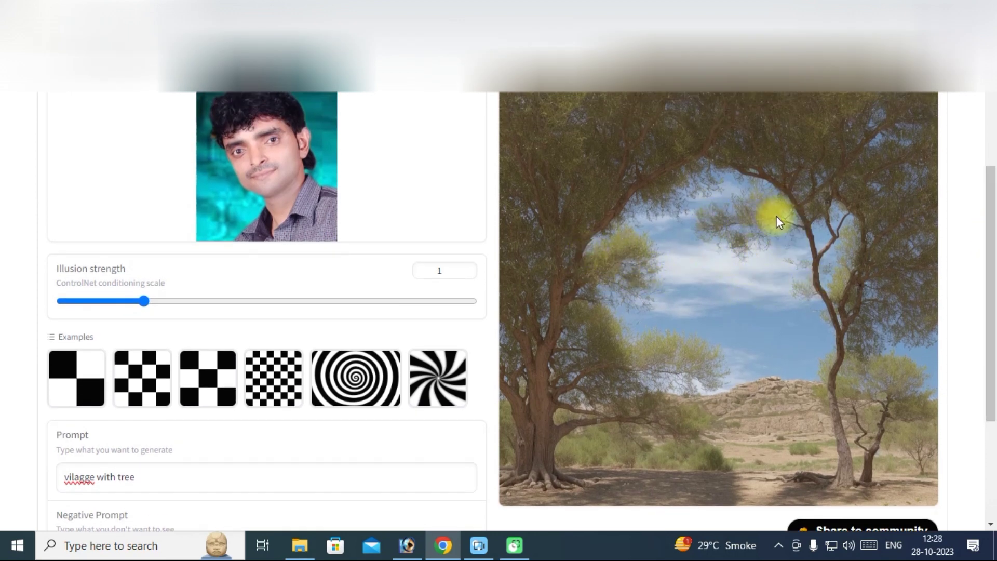
{"action": "mouse_move", "coordinate": [995, 272]}
{"action": "left_mouse_down"}
{"action": "mouse_move", "coordinate": [993, 323]}
{"action": "mouse_move", "coordinate": [995, 251]}
{"action": "left_mouse_up"}
{"action": "left_click", "coordinate": [909, 126]}
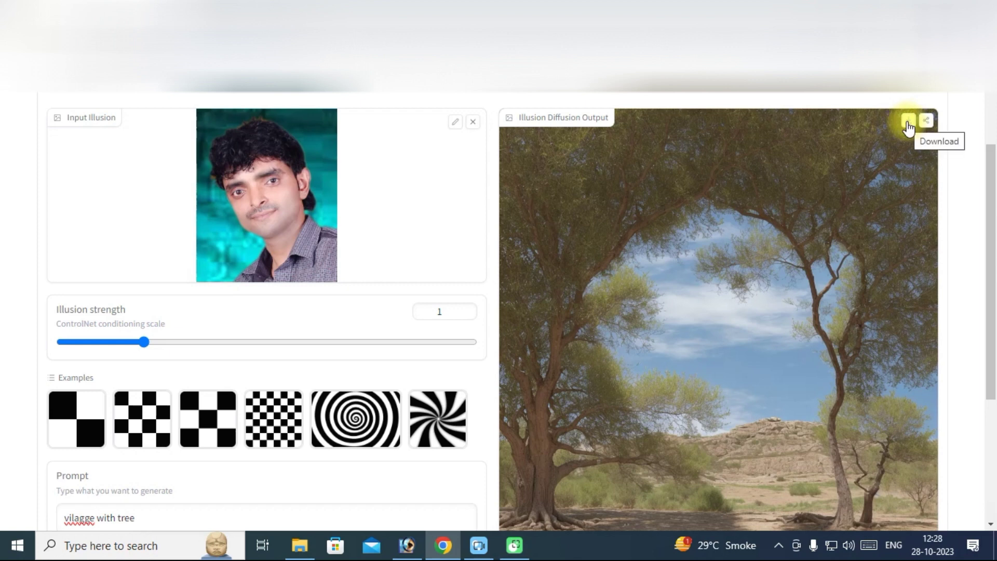
{"action": "left_click", "coordinate": [908, 124]}
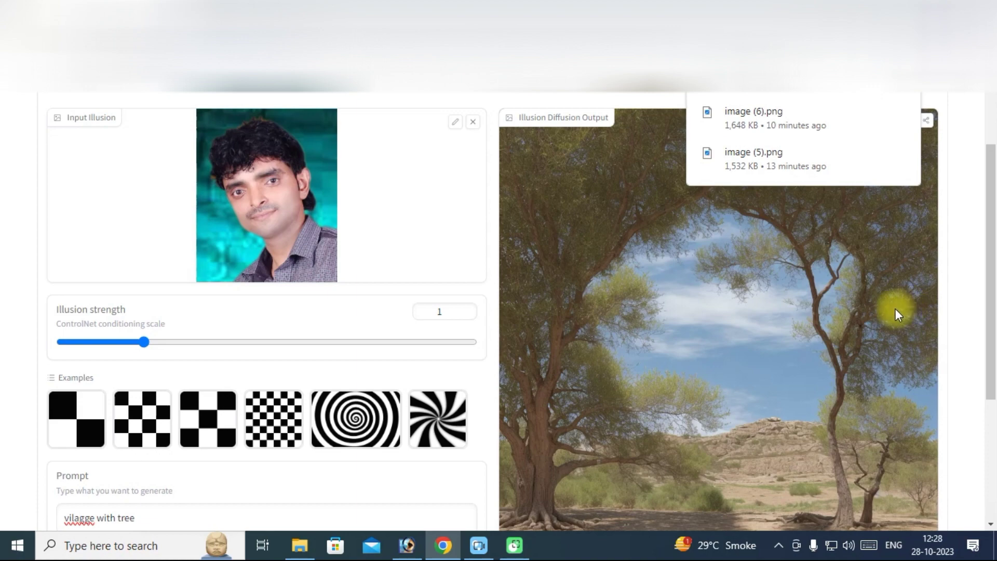
{"action": "left_click_drag", "start_coordinate": [989, 285], "coordinate": [993, 138]}
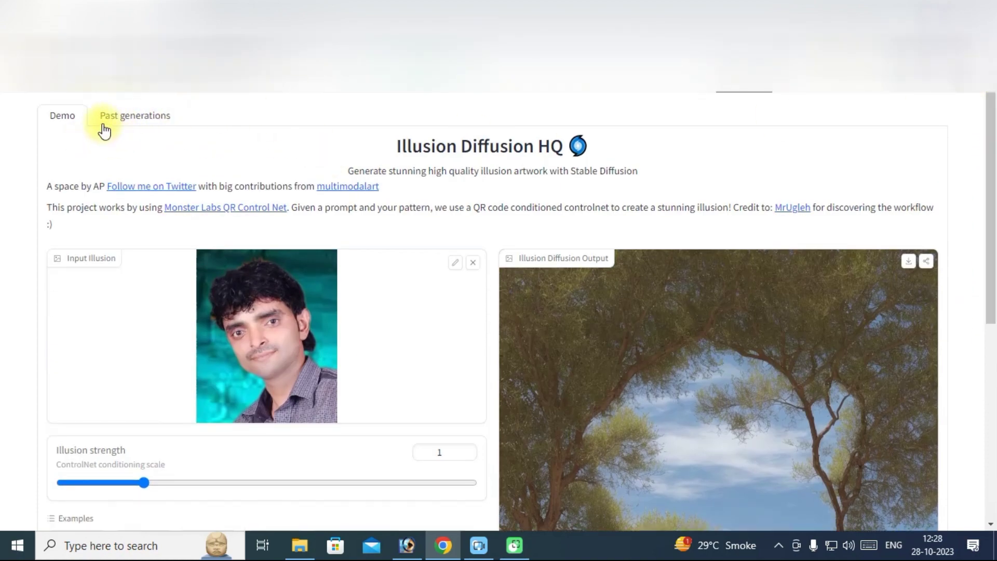
{"action": "left_click", "coordinate": [139, 118]}
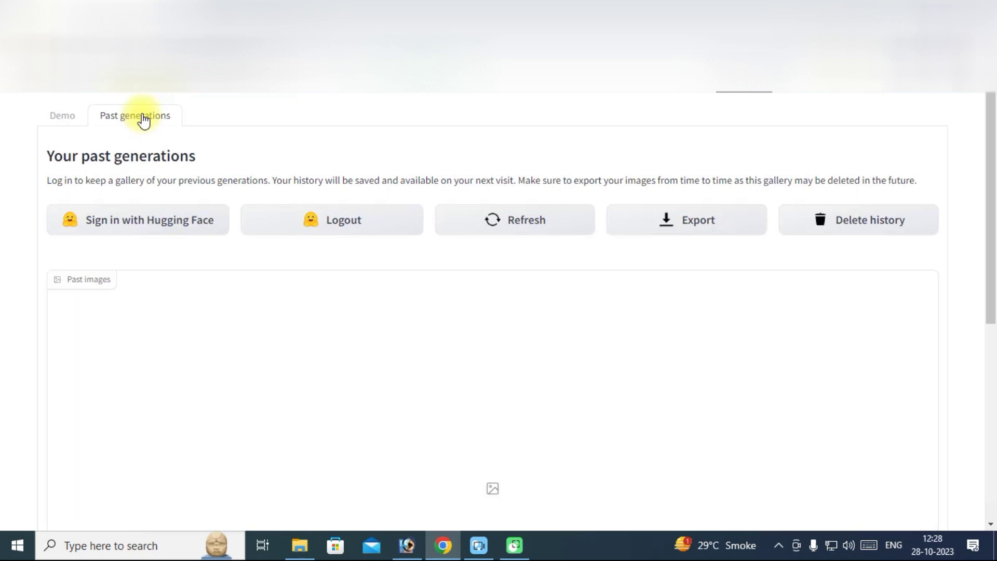
Log out to reset the demo and upload the Krishna image as the input illusion.
{"action": "left_click", "coordinate": [336, 224]}
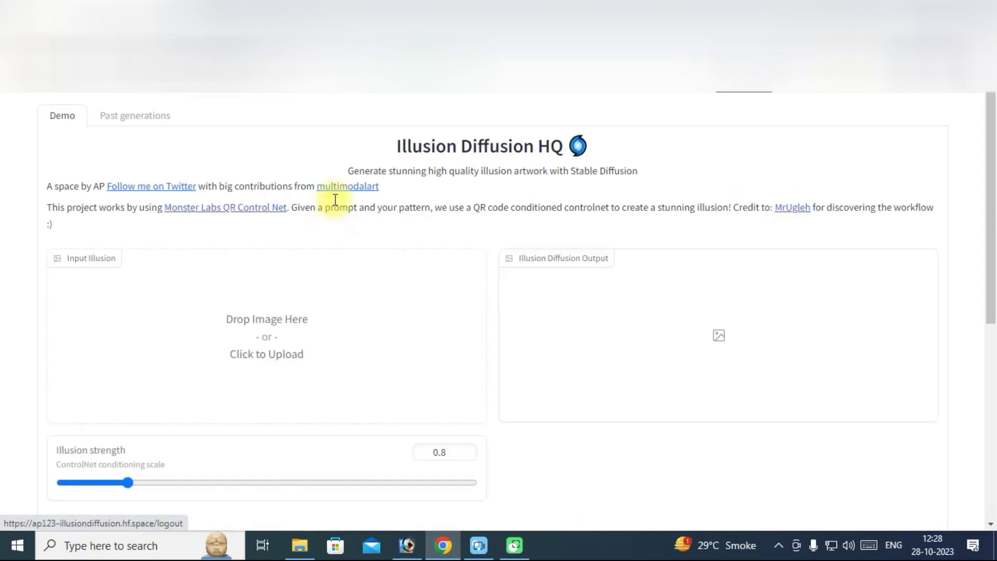
{"action": "left_click", "coordinate": [266, 325]}
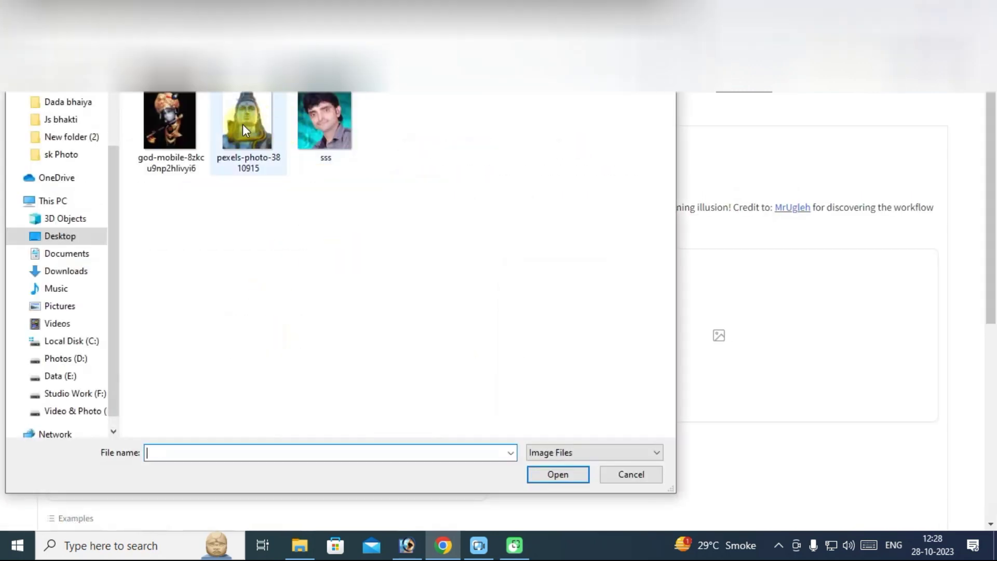
{"action": "double_click", "coordinate": [172, 120]}
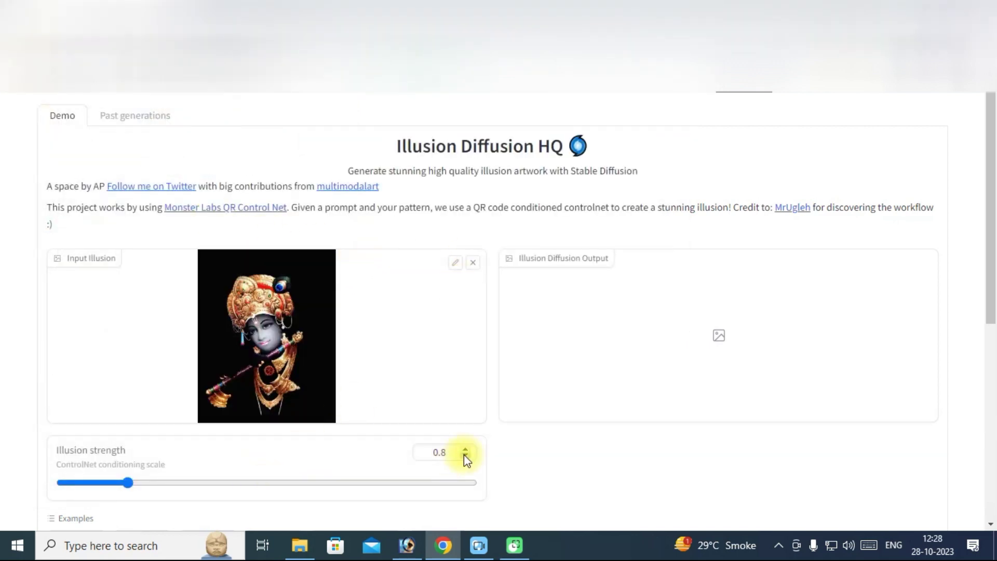
Set strength 1, prompt 'Mountain with tree', negative prompt 'high quality', and run it.
{"action": "left_click_drag", "start_coordinate": [450, 455], "coordinate": [411, 462]}
{"action": "type", "text": "1"}
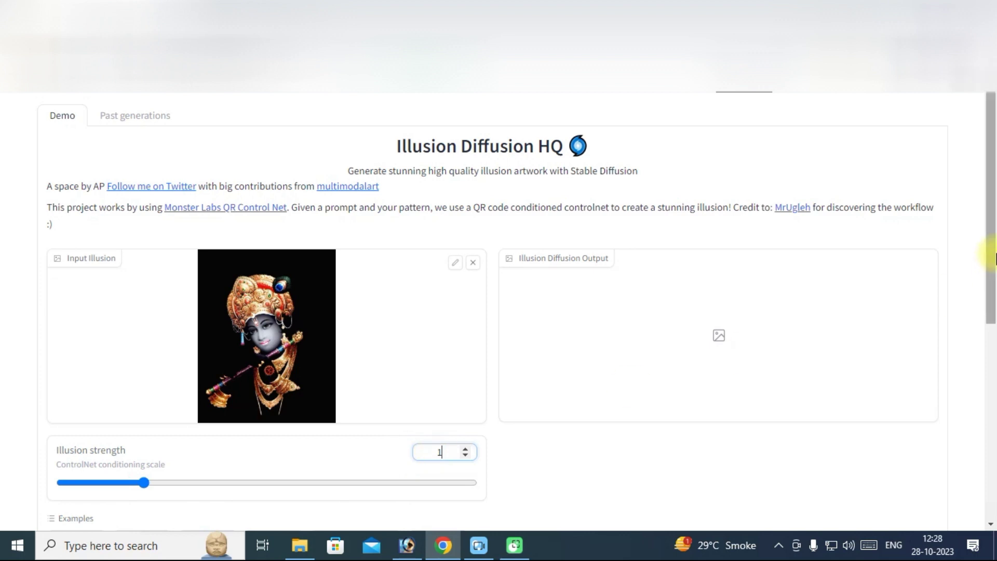
{"action": "scroll", "coordinate": [981, 223], "scroll_direction": "down", "scroll_amount": 5}
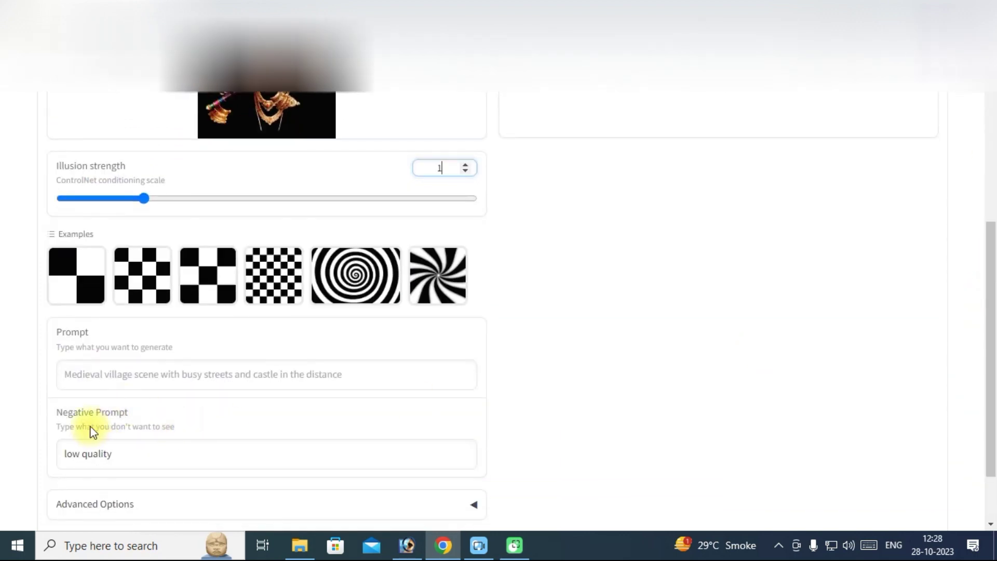
{"action": "left_click", "coordinate": [88, 381]}
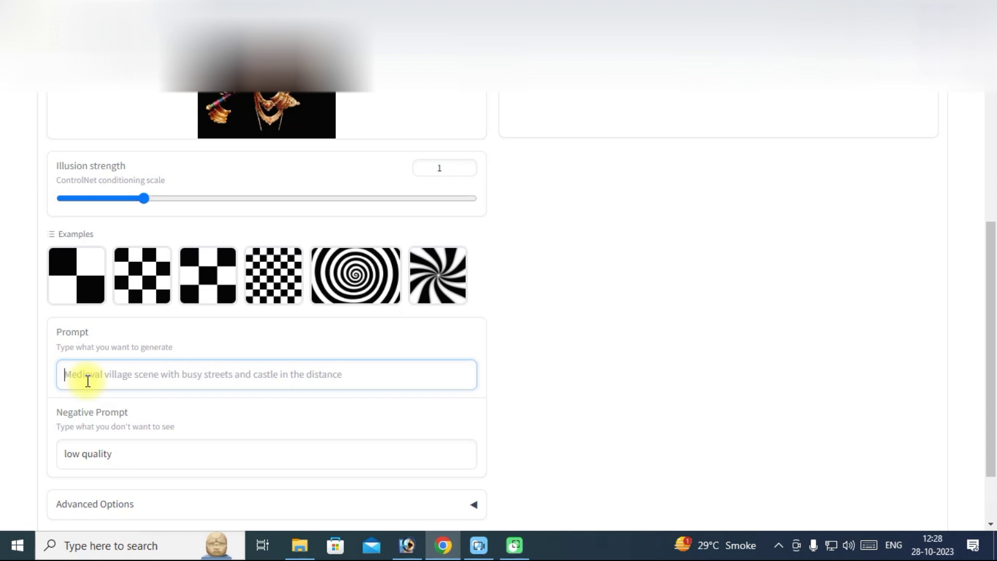
{"action": "type", "text": "Mountain with tree"}
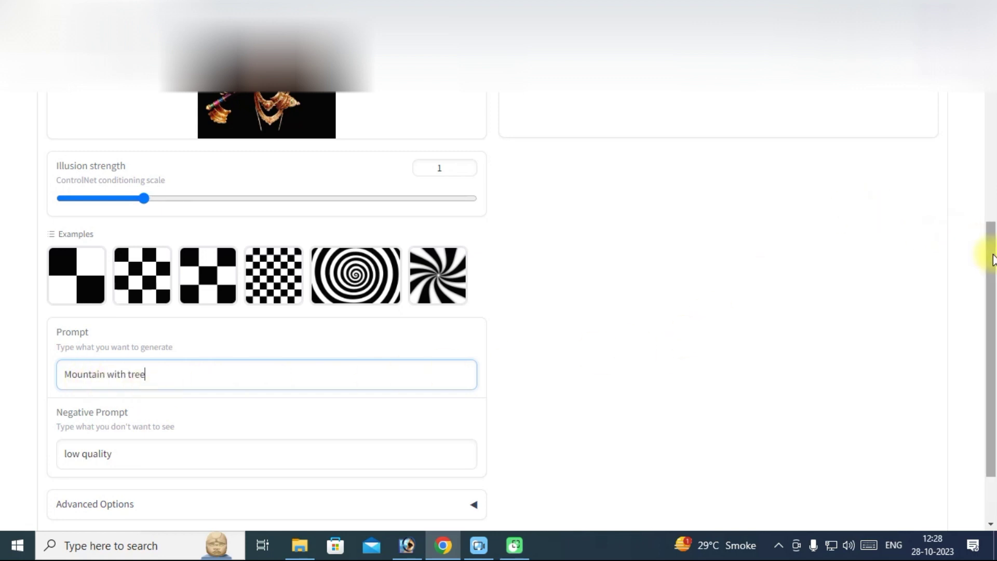
{"action": "scroll", "coordinate": [985, 291], "scroll_direction": "down", "scroll_amount": 3}
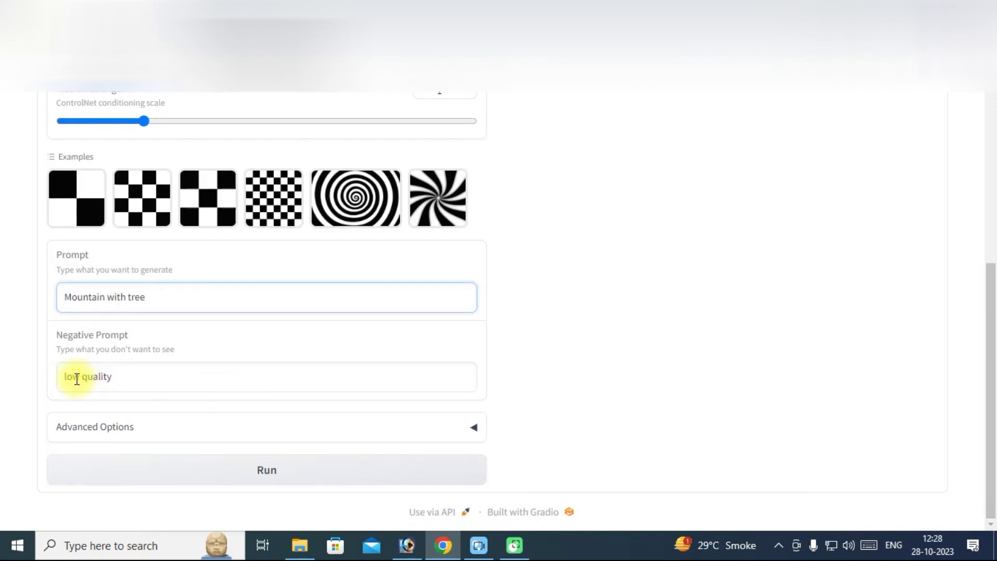
{"action": "left_click_drag", "start_coordinate": [80, 378], "coordinate": [23, 377]}
{"action": "type", "text": "high quality"}
{"action": "left_click", "coordinate": [306, 482]}
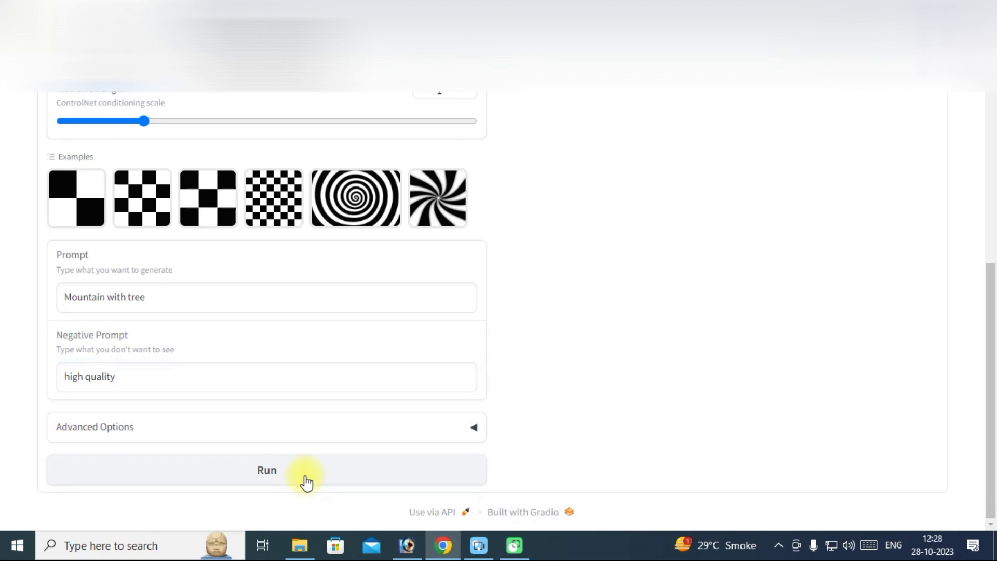
Wait at the top of the page for the golden mountain-with-tree output to finish.
{"action": "left_click_drag", "start_coordinate": [992, 359], "coordinate": [987, 137]}
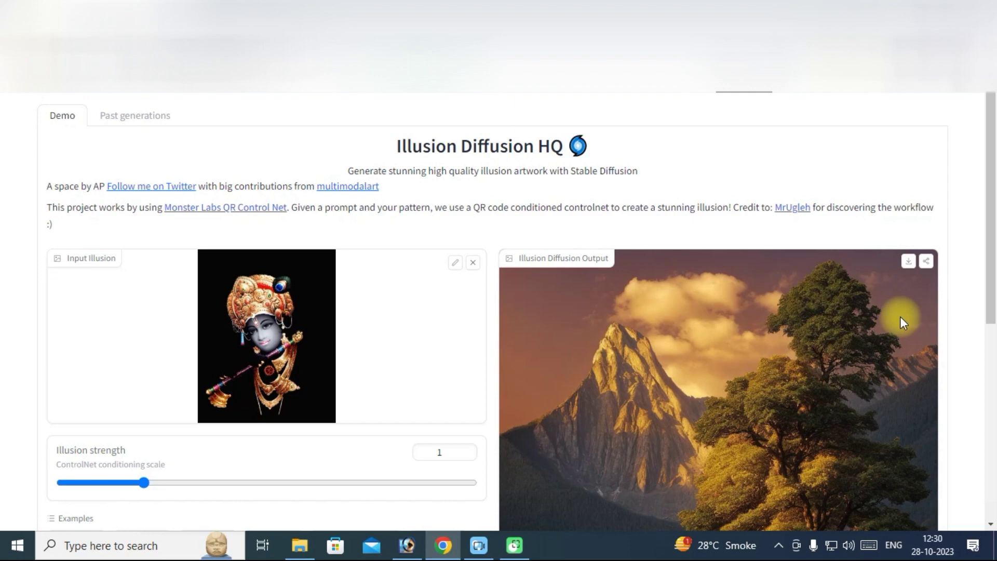
Scroll down to the finished golden mountain-and-tree output image.
{"action": "mouse_move", "coordinate": [991, 210]}
{"action": "left_mouse_down"}
{"action": "mouse_move", "coordinate": [995, 316]}
{"action": "mouse_move", "coordinate": [995, 266]}
{"action": "mouse_move", "coordinate": [995, 304]}
{"action": "left_mouse_up"}
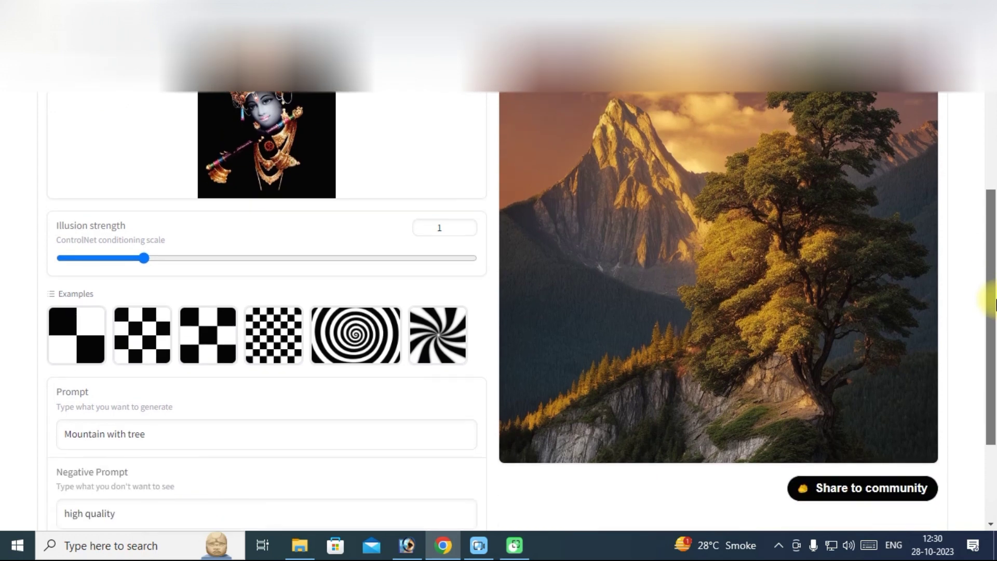
{"action": "left_click_drag", "start_coordinate": [994, 296], "coordinate": [994, 251]}
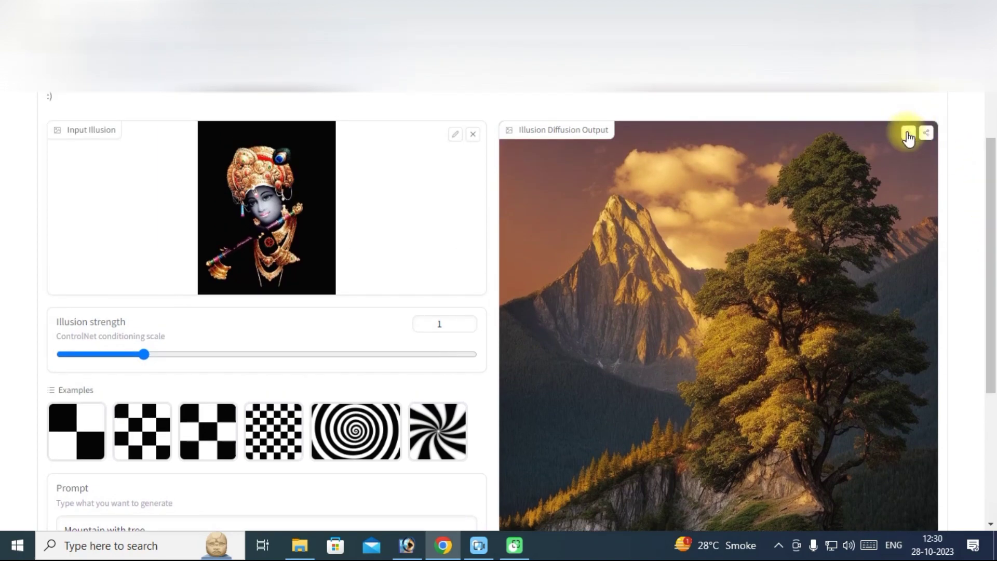